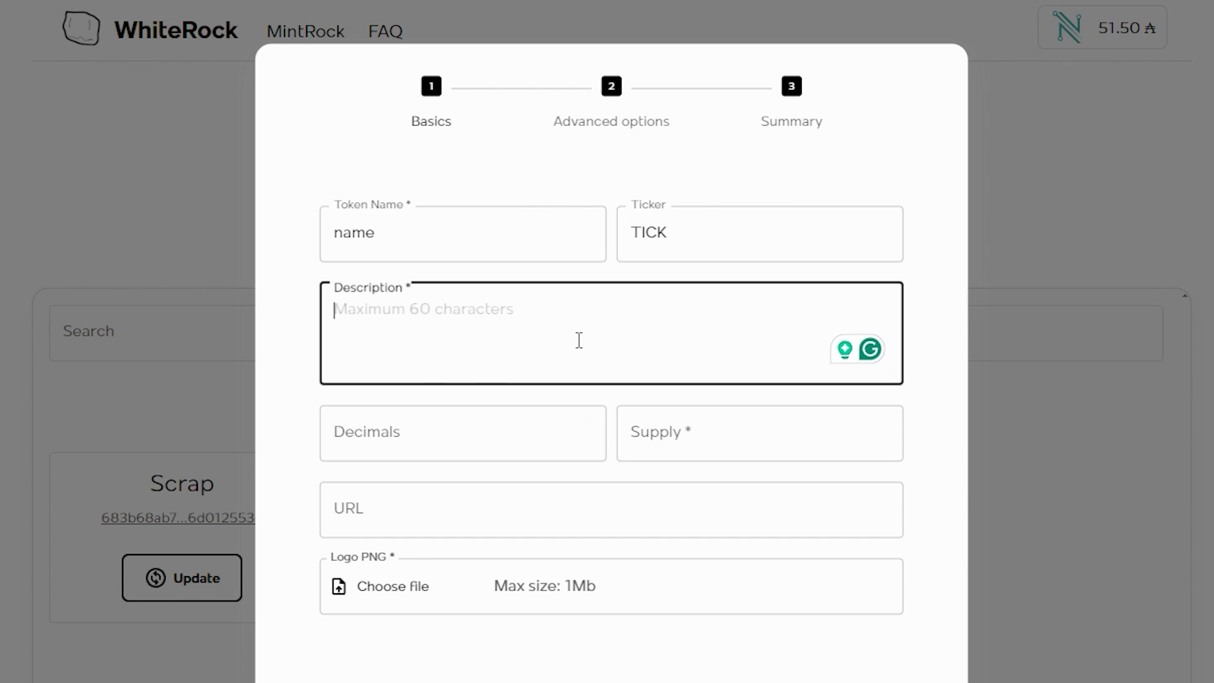
# Describe the token as "My token" and give it 0 decimals and a supply of 1000
pyautogui.write('My token')
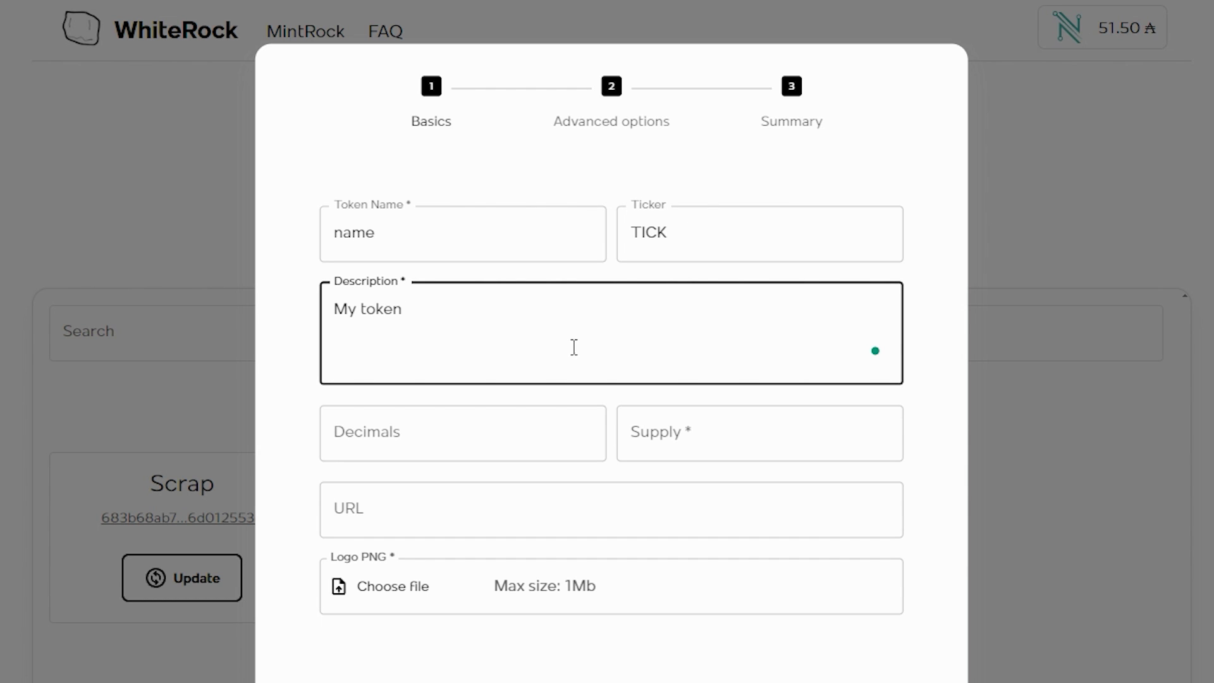
pyautogui.click(523, 430)
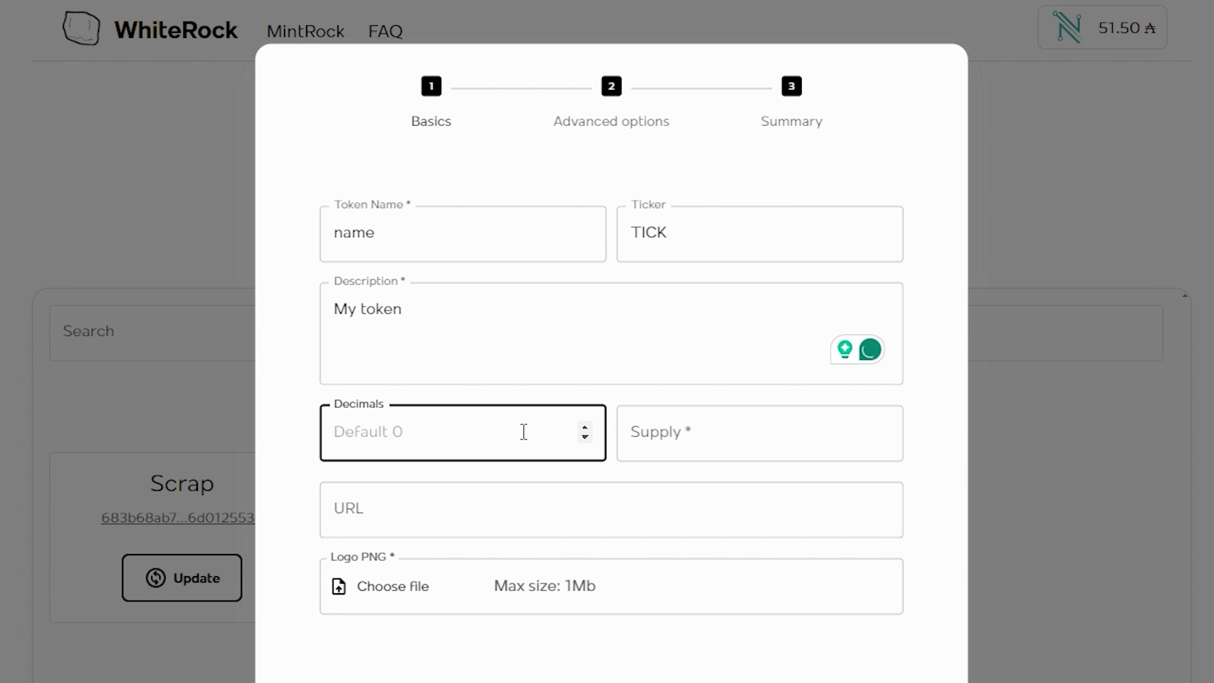
pyautogui.write('0')
pyautogui.press('Tab')
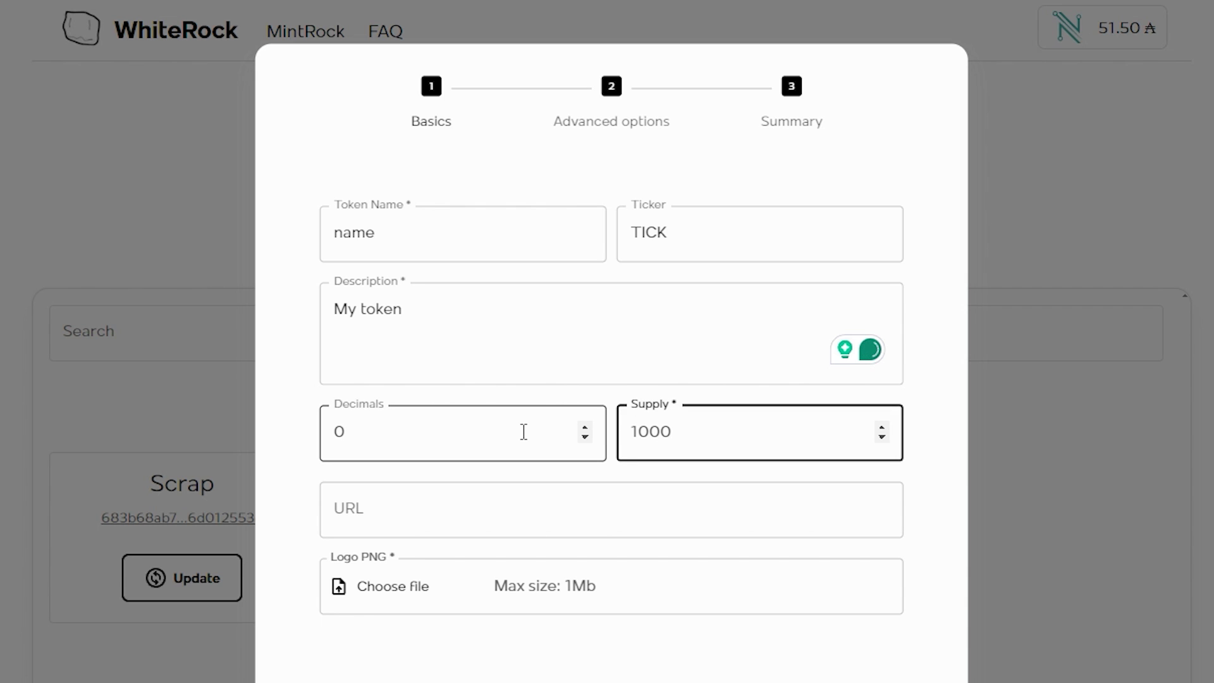
pyautogui.click(488, 505)
pyautogui.write('https://twitter.com')
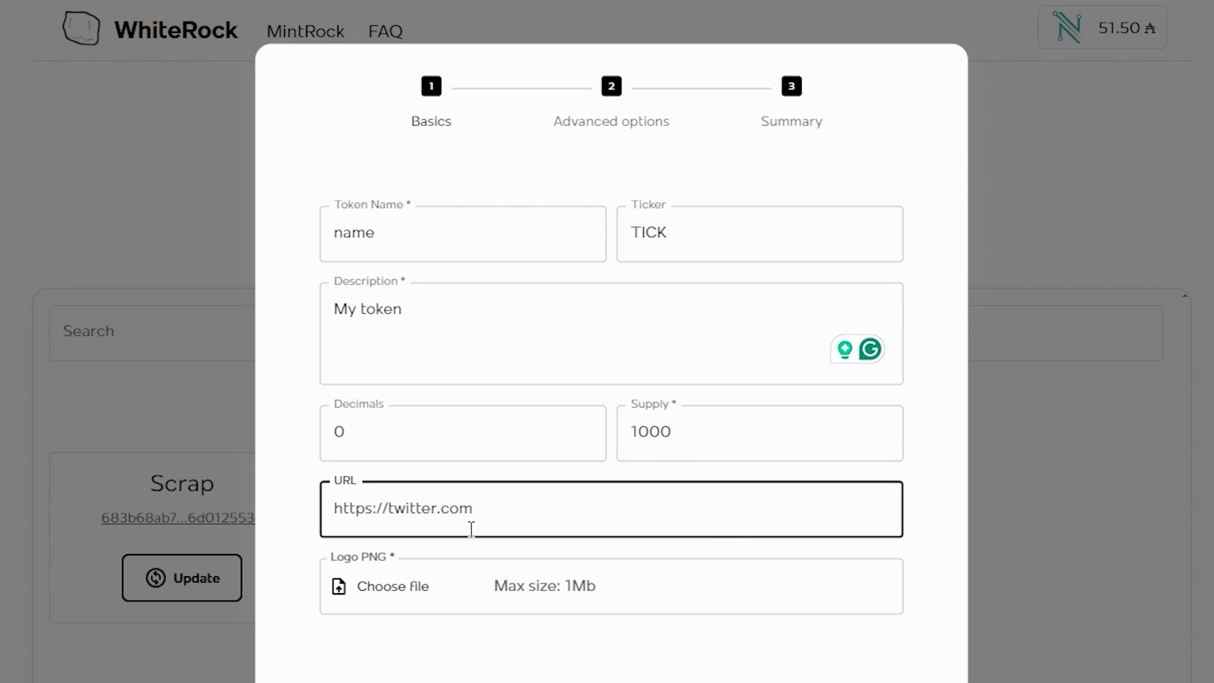
pyautogui.click(354, 585)
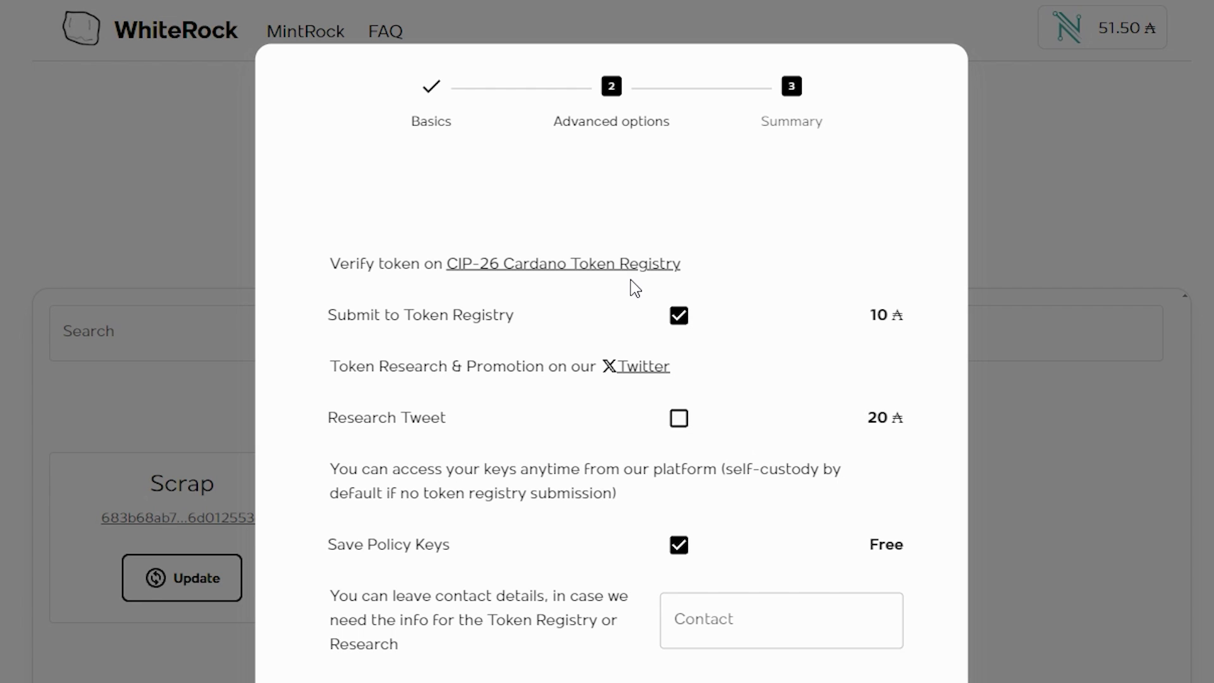
# Examine the CIP-26 Cardano Token Registry repository on GitHub, including its README and mappings folder
pyautogui.click(631, 268)
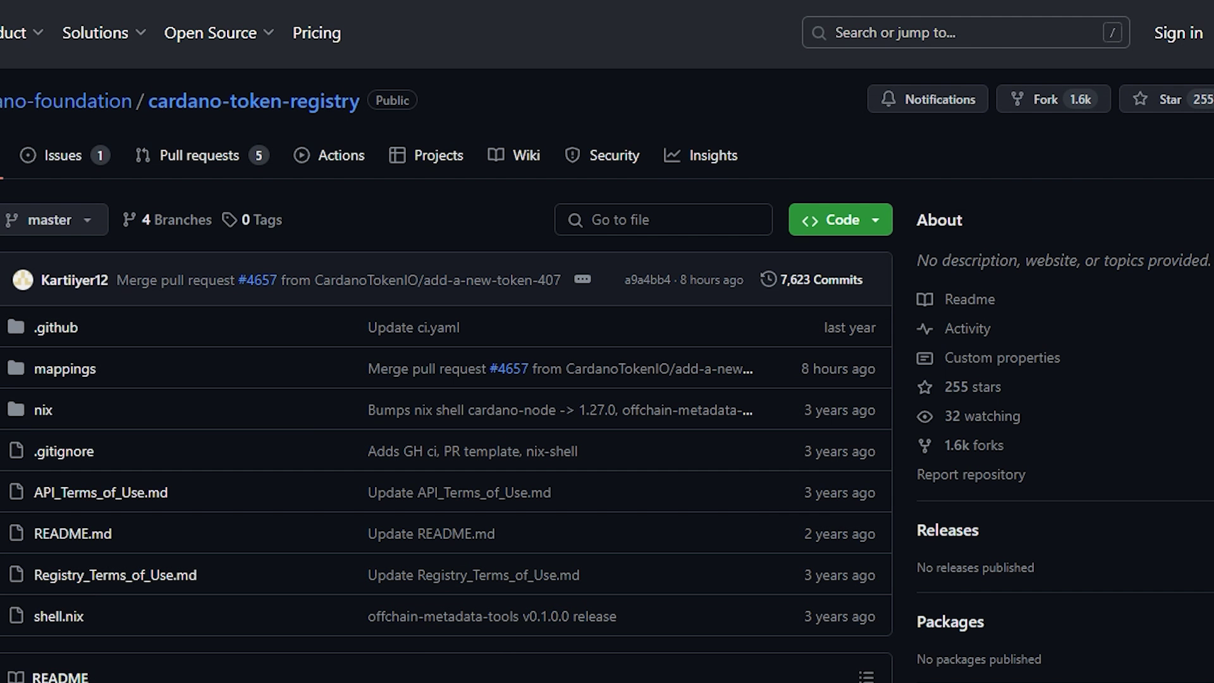
pyautogui.scroll(-5, 607, 342)
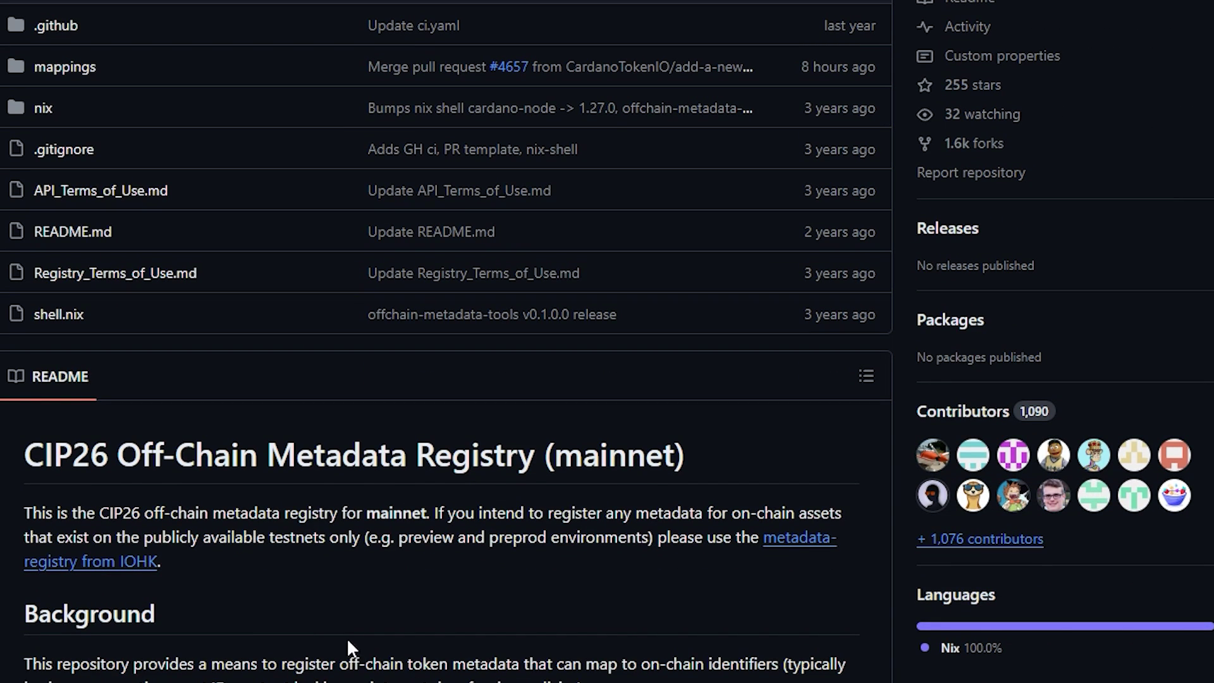
pyautogui.scroll(5, 316, 575)
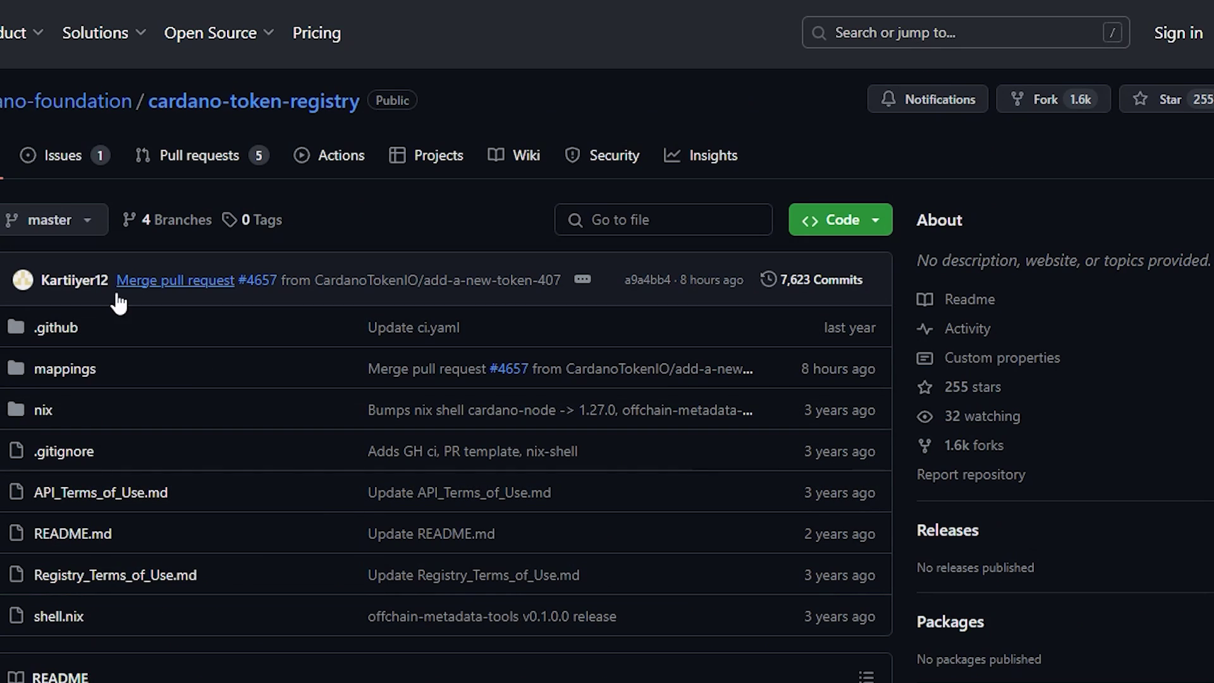
pyautogui.click(60, 374)
pyautogui.click(423, 481)
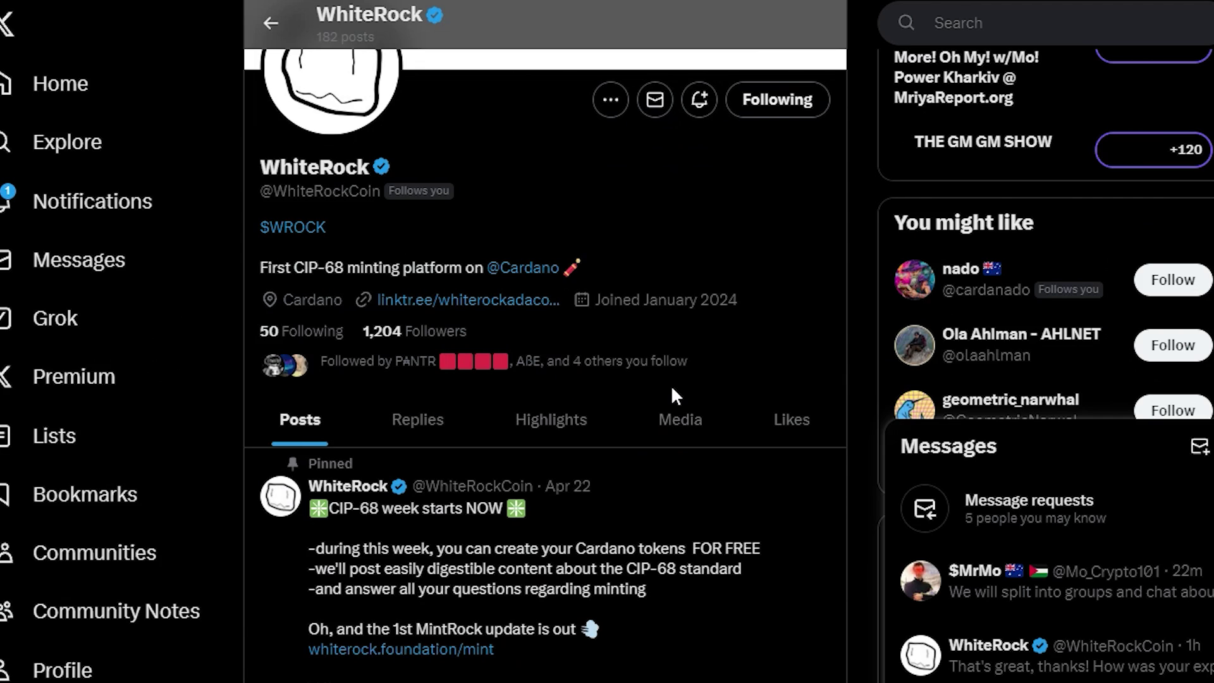
# Look through the posts on WhiteRock's X profile, including the pinned CIP-68 week announcement
pyautogui.scroll(-5, 670, 384)
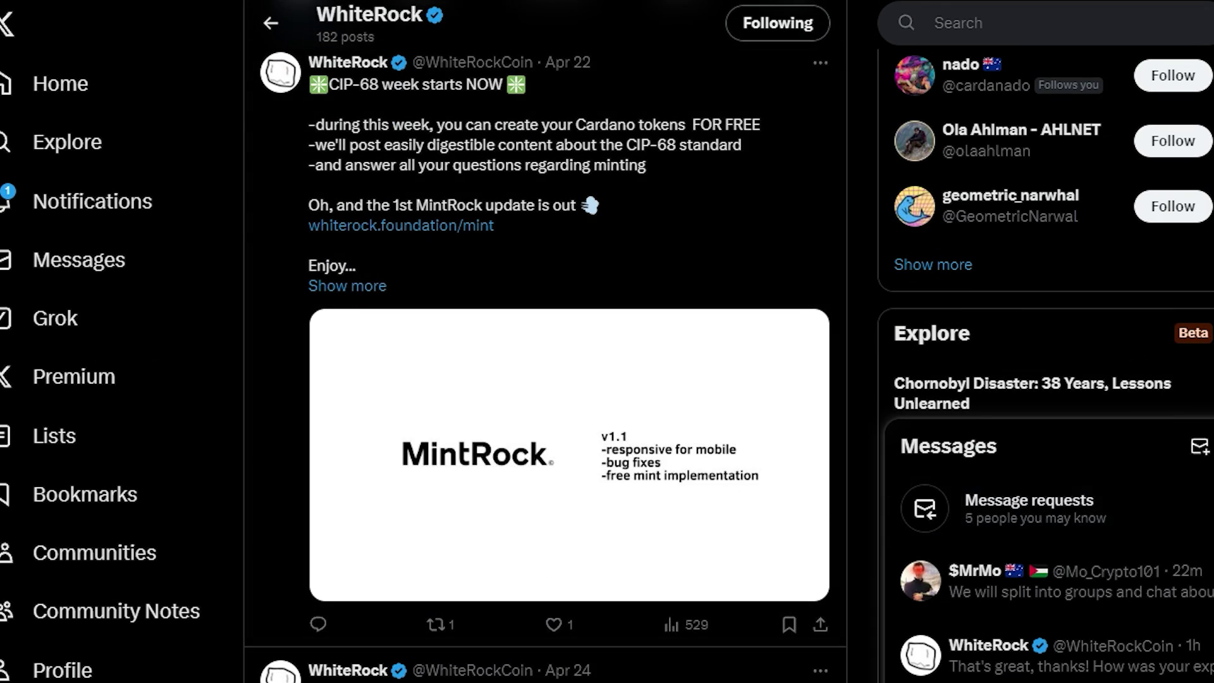
pyautogui.click(1131, 449)
pyautogui.scroll(7, 708, 389)
pyautogui.scroll(-12, 694, 385)
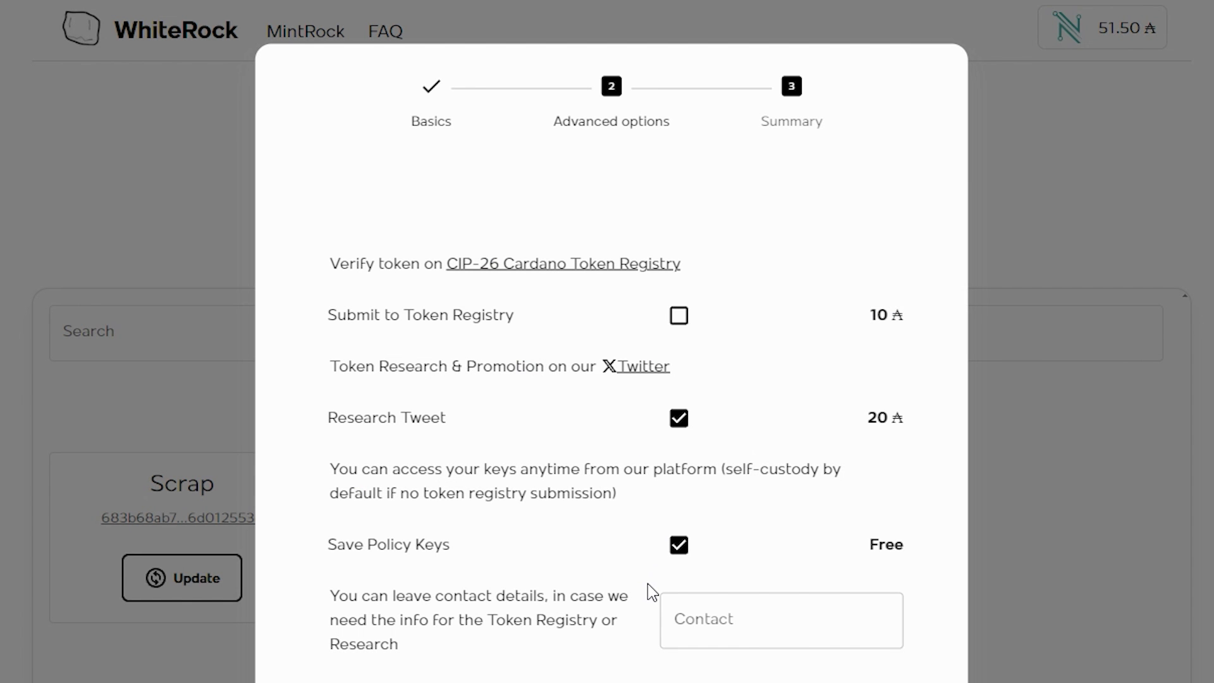
# Deselect the Research Tweet option, keep Save Policy Keys selected and continue to the order summary
pyautogui.click(679, 418)
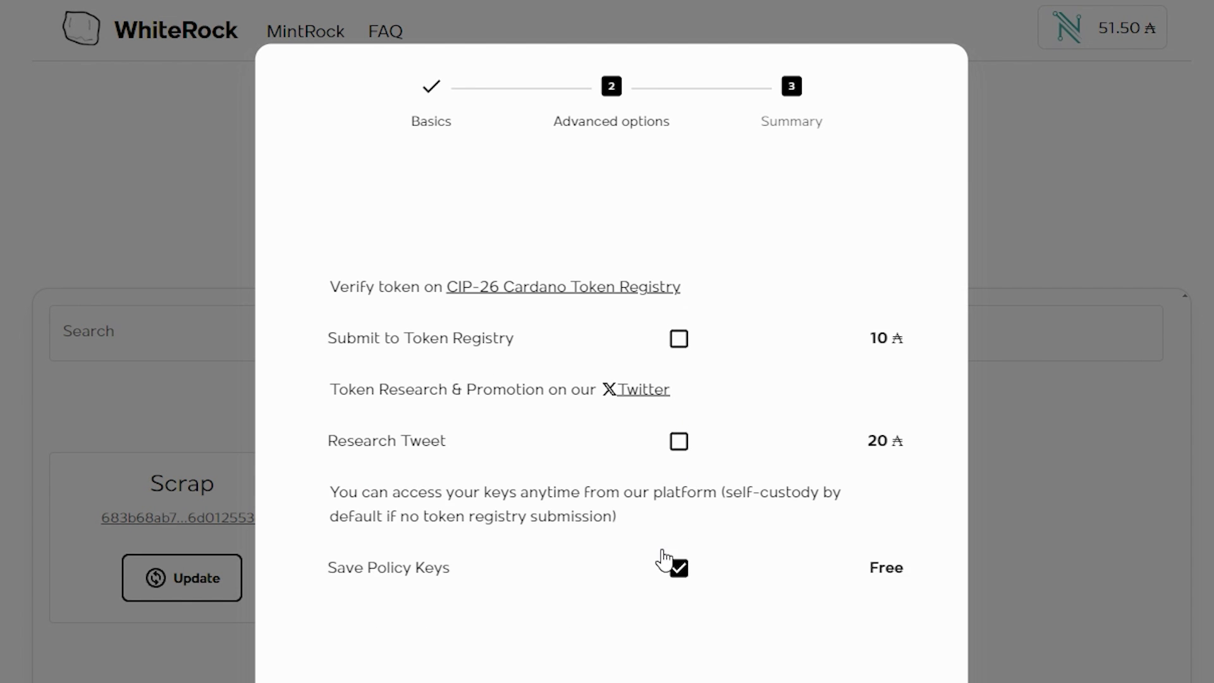
pyautogui.tripleClick(608, 498)
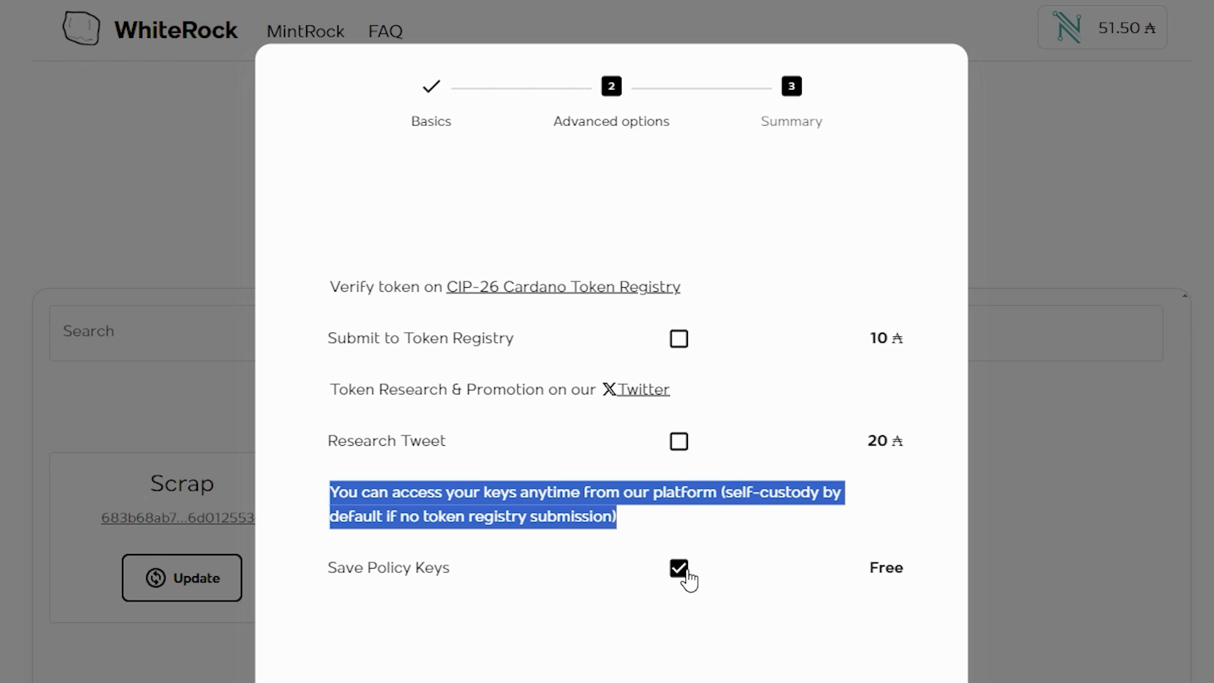
pyautogui.click(632, 516)
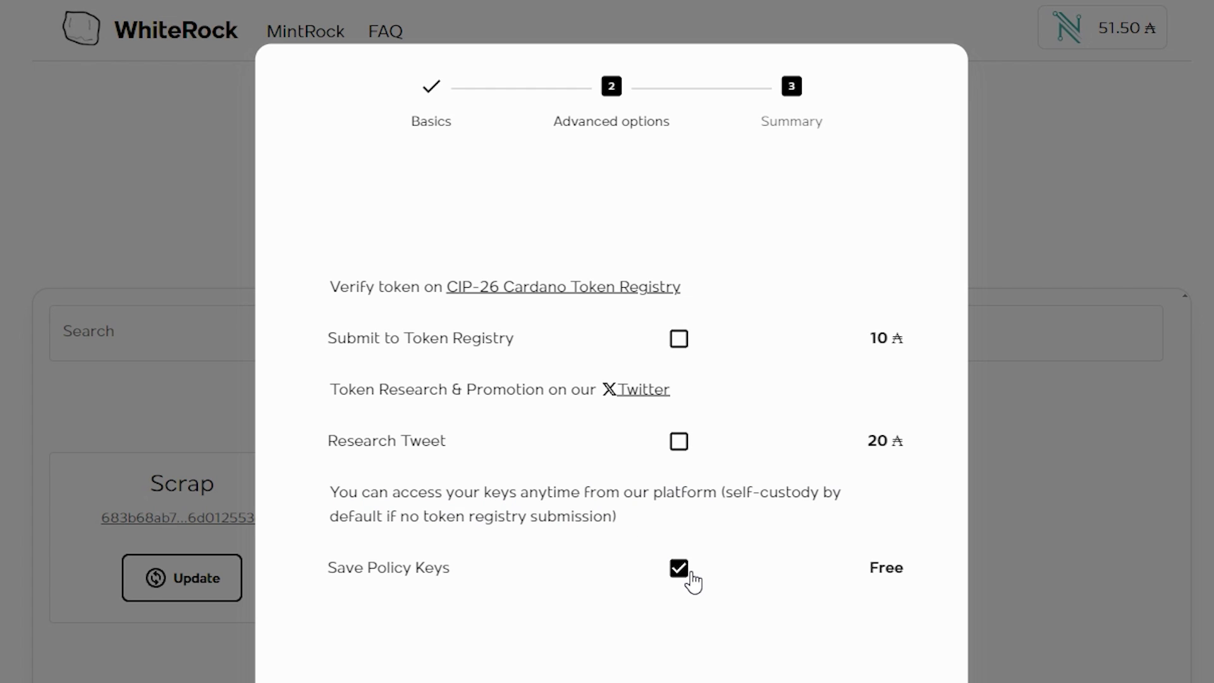
pyautogui.tripleClick(569, 506)
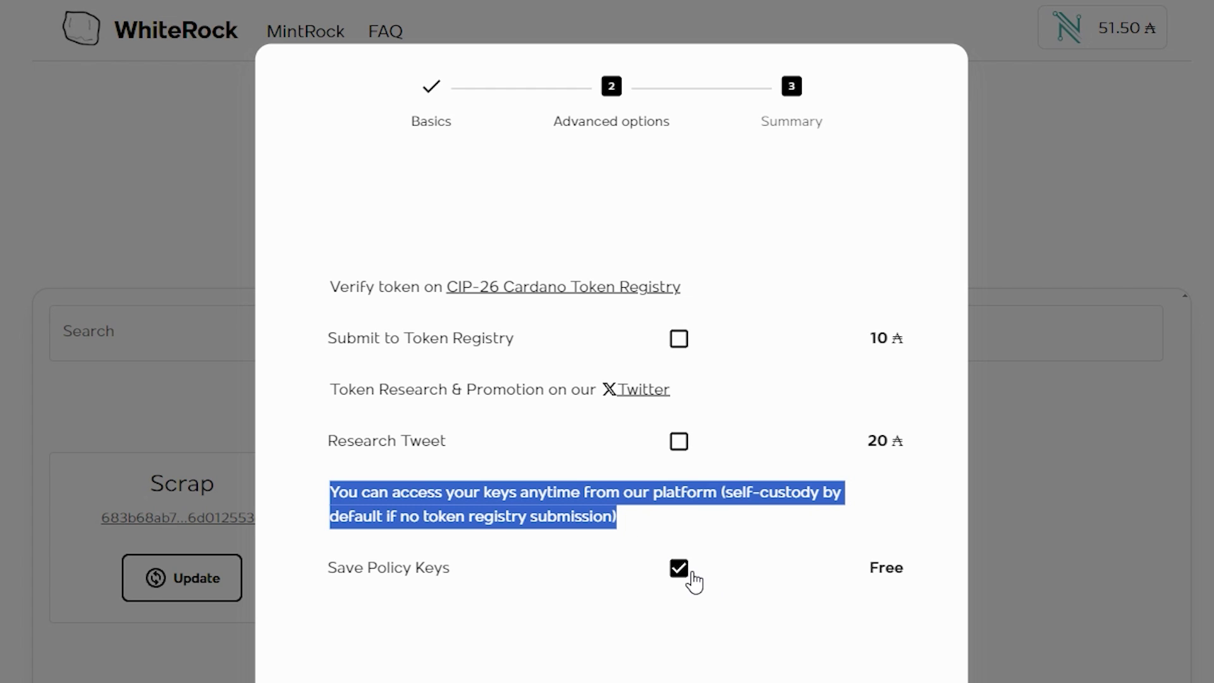
pyautogui.click(632, 517)
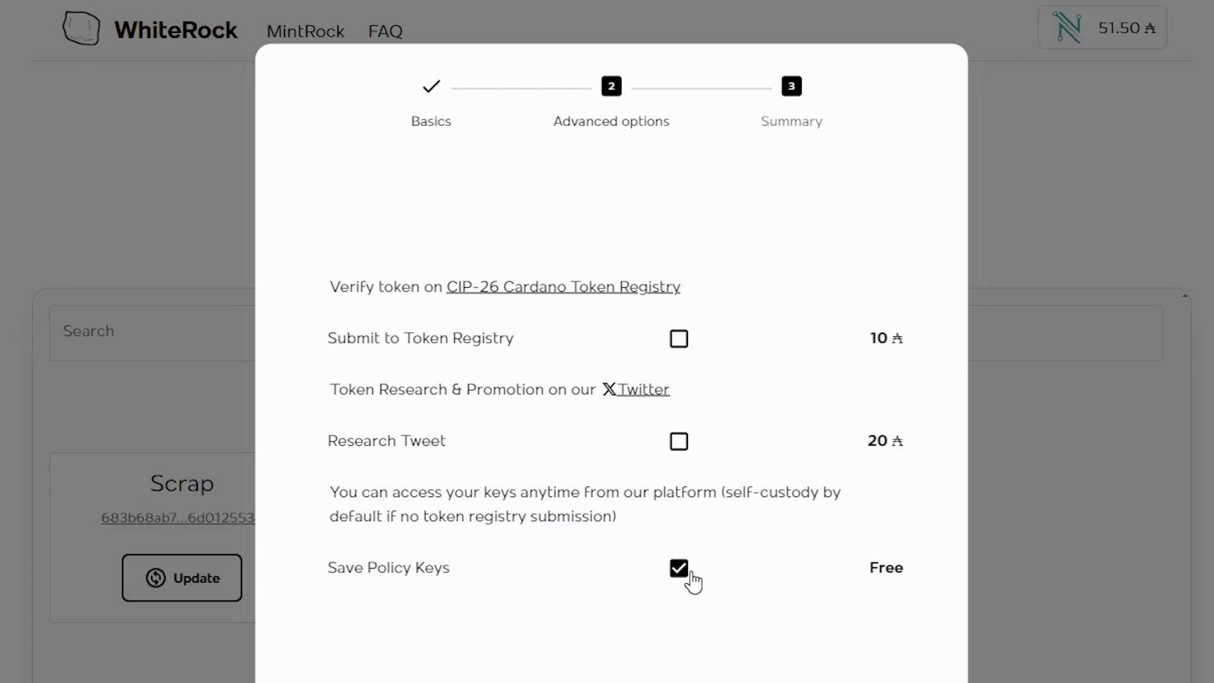
pyautogui.click(670, 603)
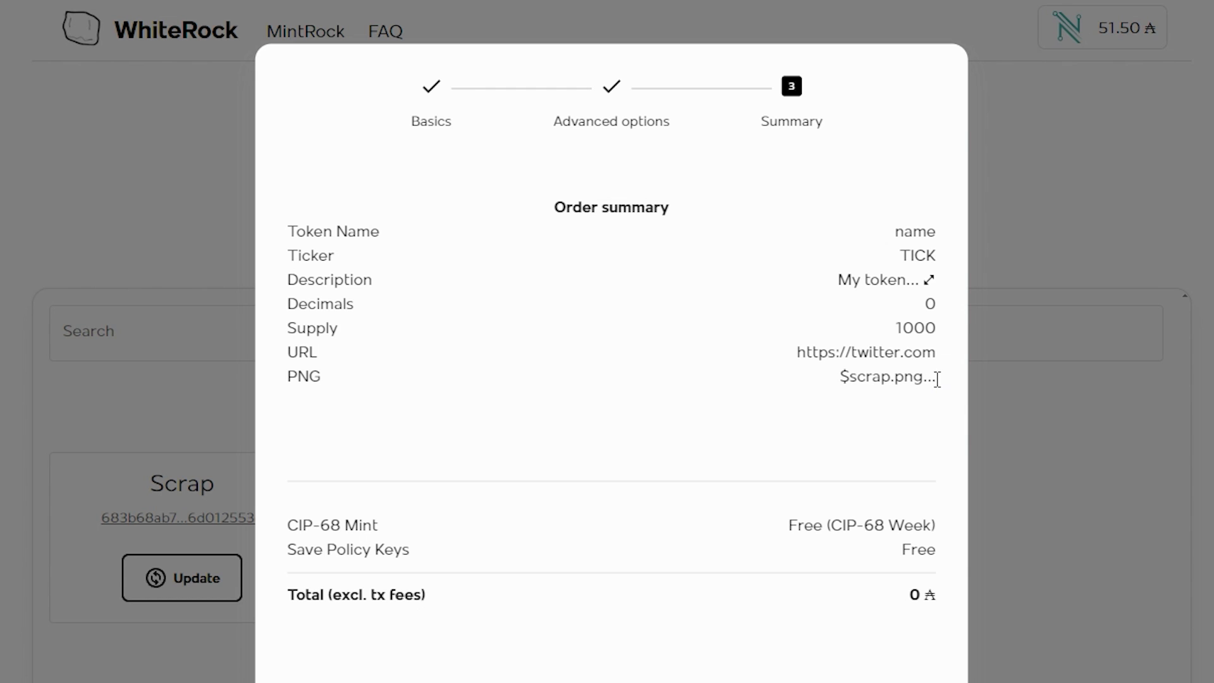
# Review the token details, mint charges and total cost in the order summary
pyautogui.moveTo(926, 377); pyautogui.dragTo(347, 228)
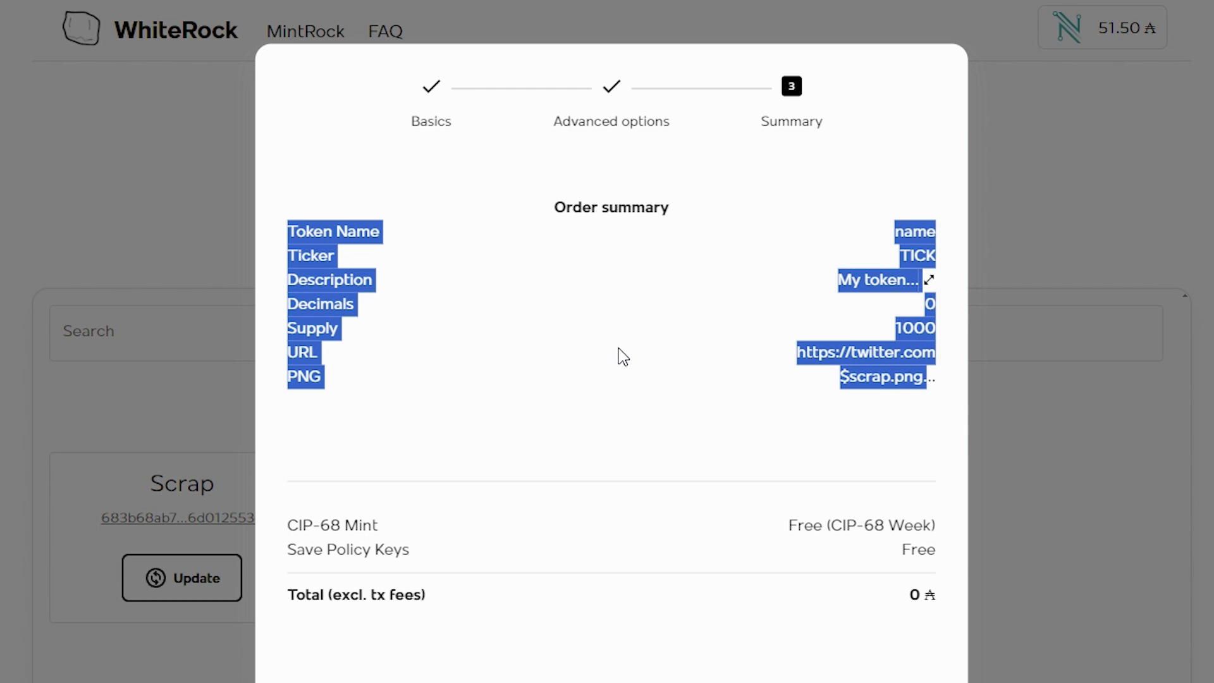
pyautogui.click(753, 534)
pyautogui.moveTo(909, 594); pyautogui.dragTo(936, 595)
pyautogui.click(934, 594)
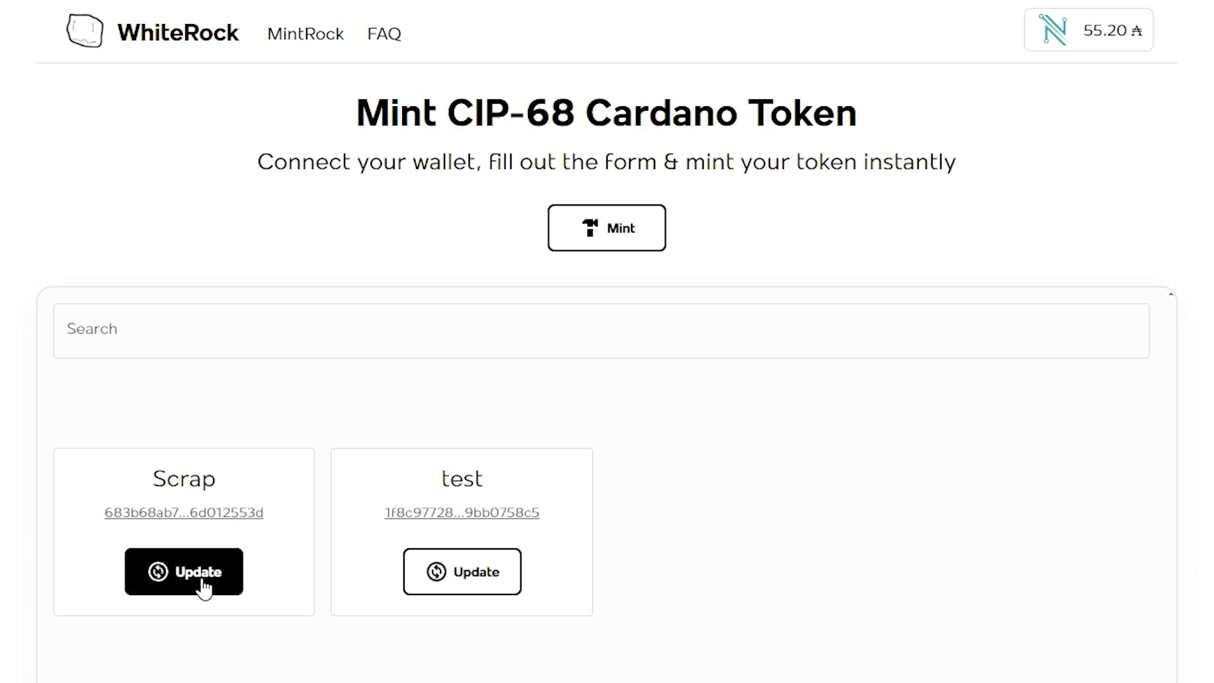
# Open the metadata update form for the Scrap token and check which of its fields can be edited
pyautogui.click(200, 577)
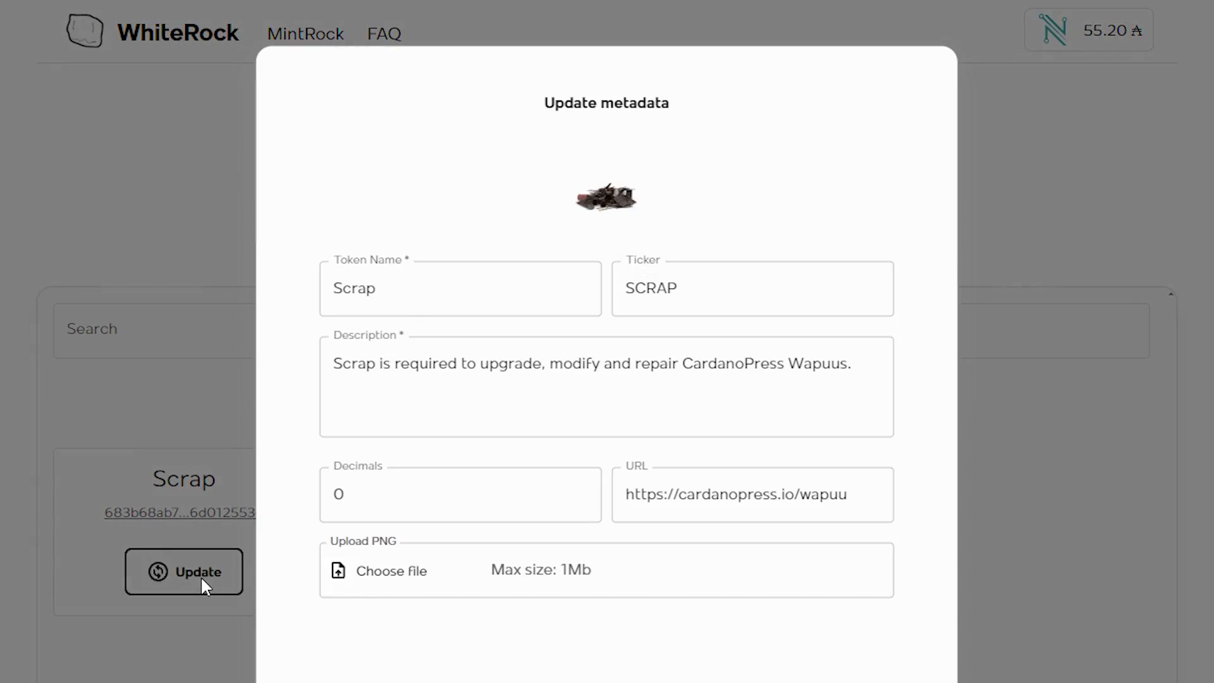
pyautogui.click(467, 285)
pyautogui.click(571, 288)
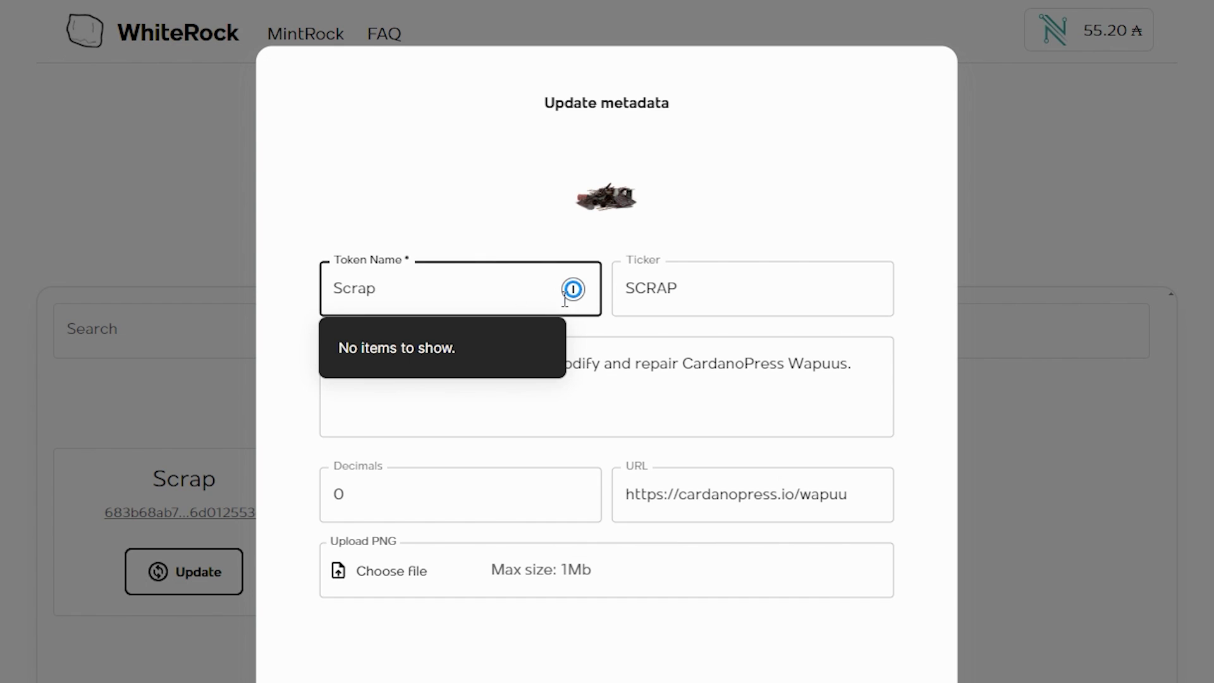
pyautogui.click(692, 294)
pyautogui.click(677, 366)
pyautogui.click(524, 493)
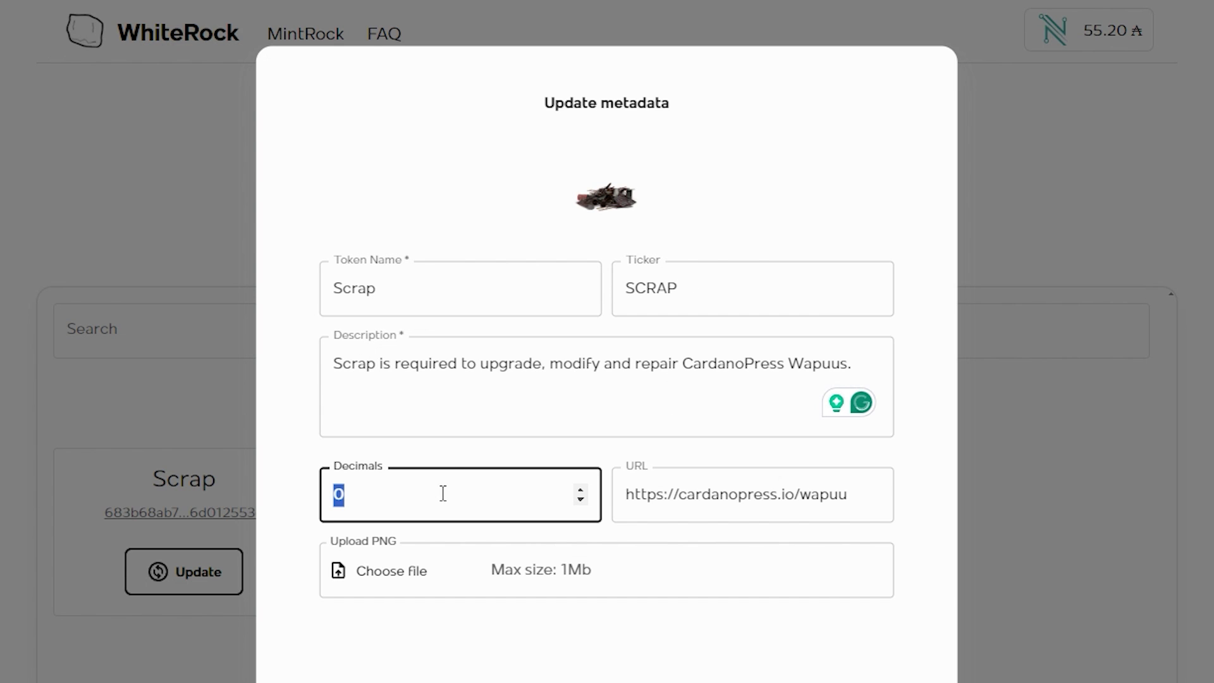
# Set the Scrap token's name to Scrap111 and its ticker to SCRAP22 in the metadata form
pyautogui.click(451, 294)
pyautogui.write('111')
pyautogui.click(665, 294)
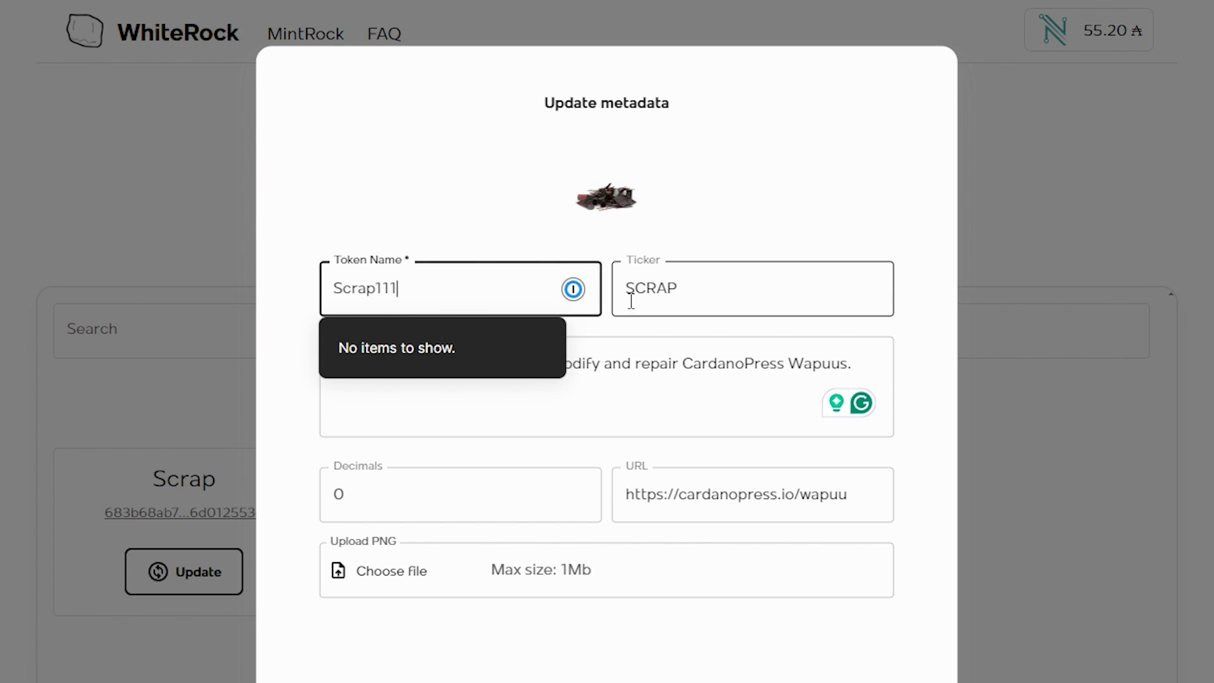
pyautogui.click(461, 504)
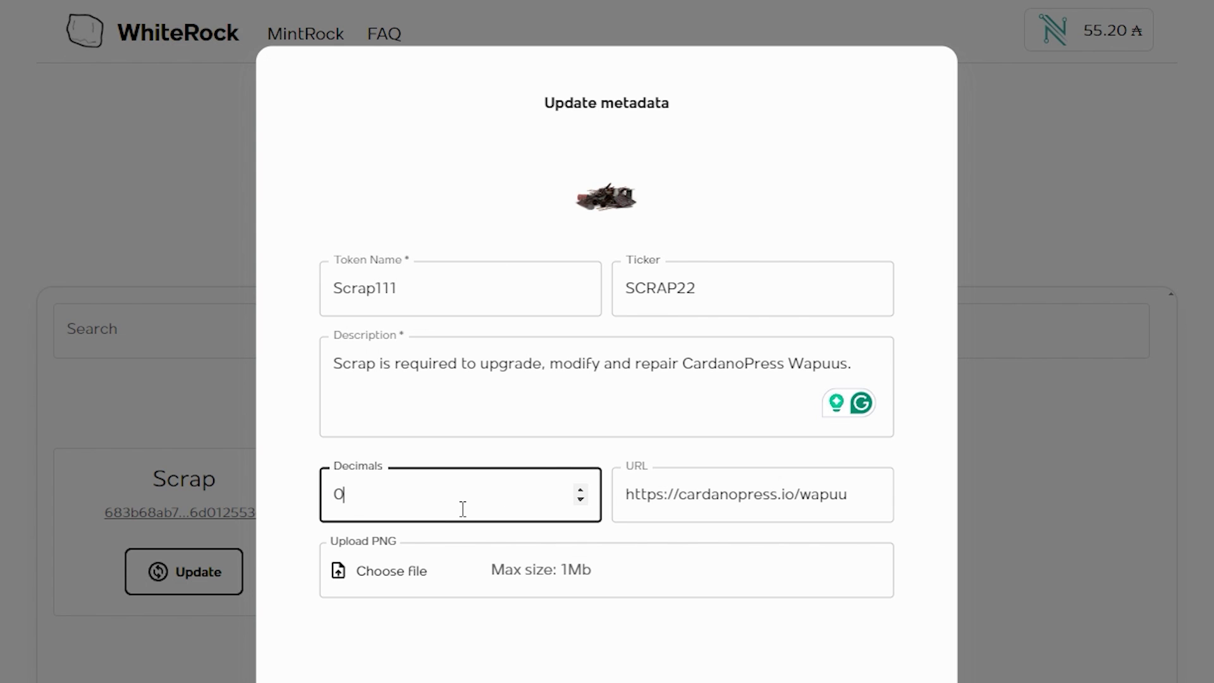